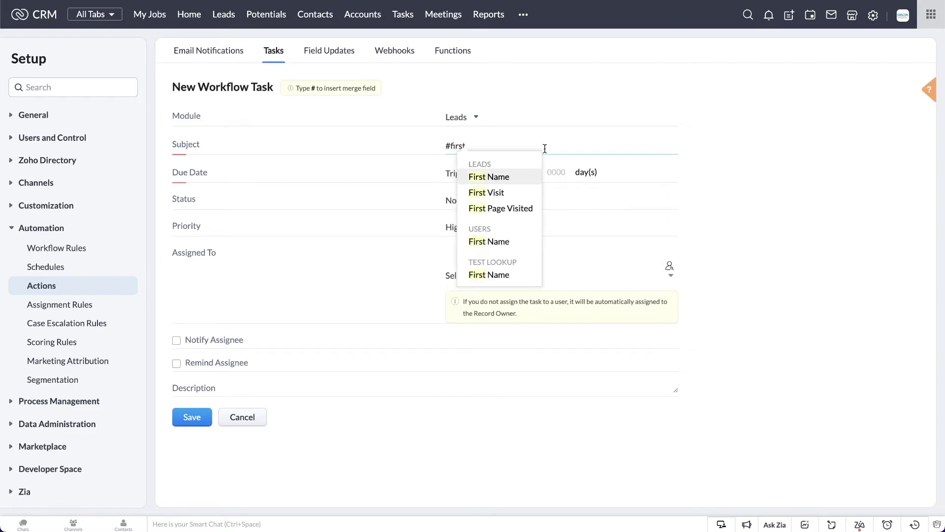
Complete the task subject with the lead's First Name and Last Name merge fields, followed by ": New Lead Alert".
{"action": "left_click", "coordinate": [512, 178]}
{"action": "type", "text": "#"}
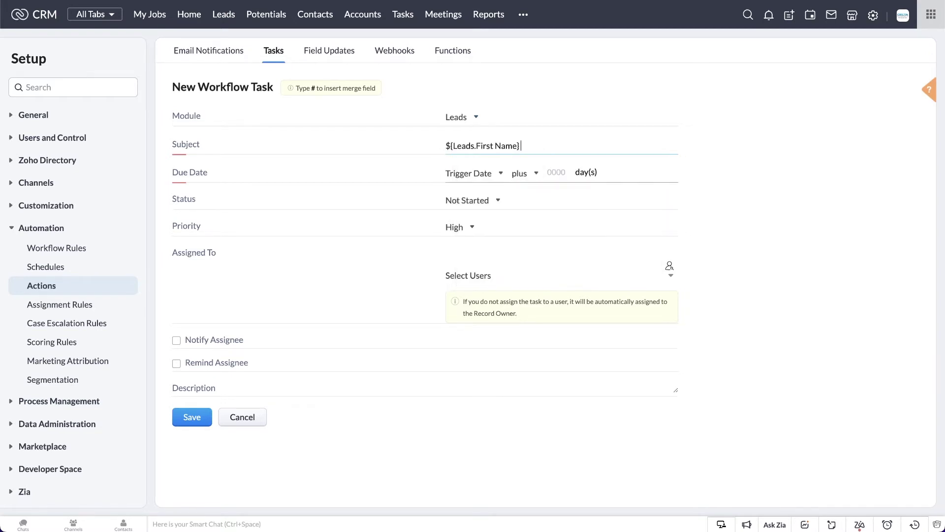
{"action": "type", "text": "last"}
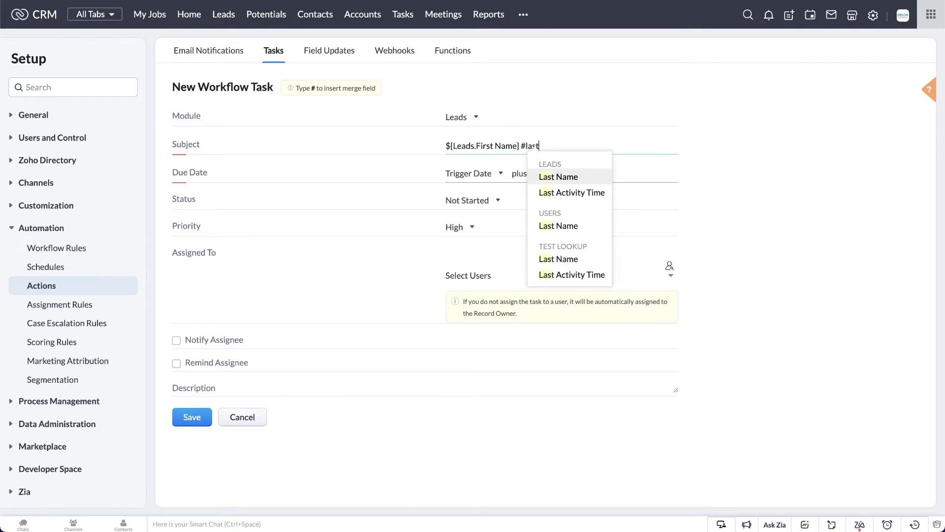
{"action": "left_click", "coordinate": [554, 176]}
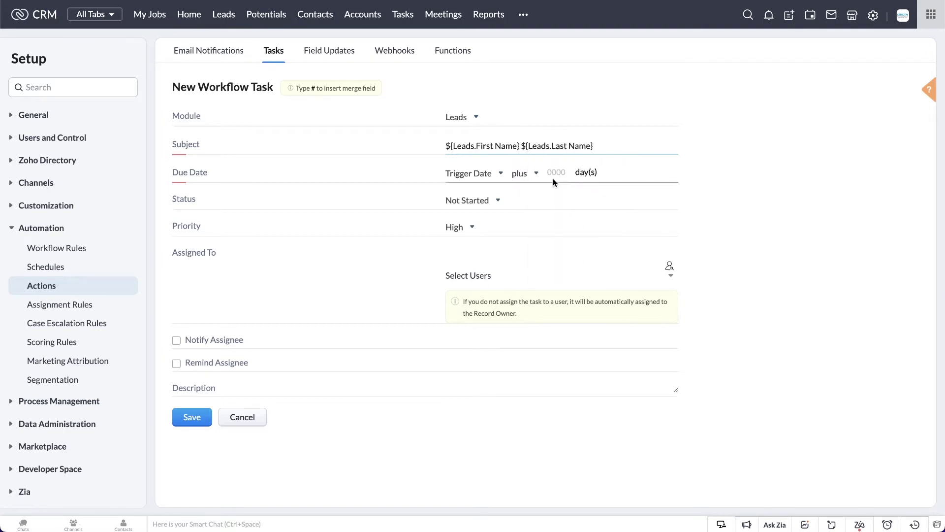
{"action": "type", "text": ": New Lead Alert"}
Set the task's due date to Trigger Date plus 0 days.
{"action": "left_click", "coordinate": [501, 174]}
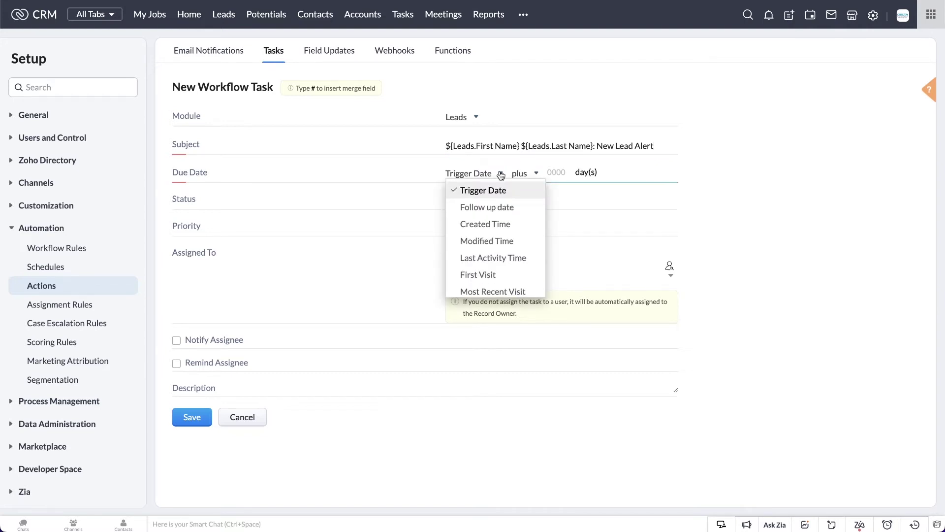
{"action": "left_click", "coordinate": [500, 174]}
{"action": "left_click", "coordinate": [559, 173]}
{"action": "type", "text": "0"}
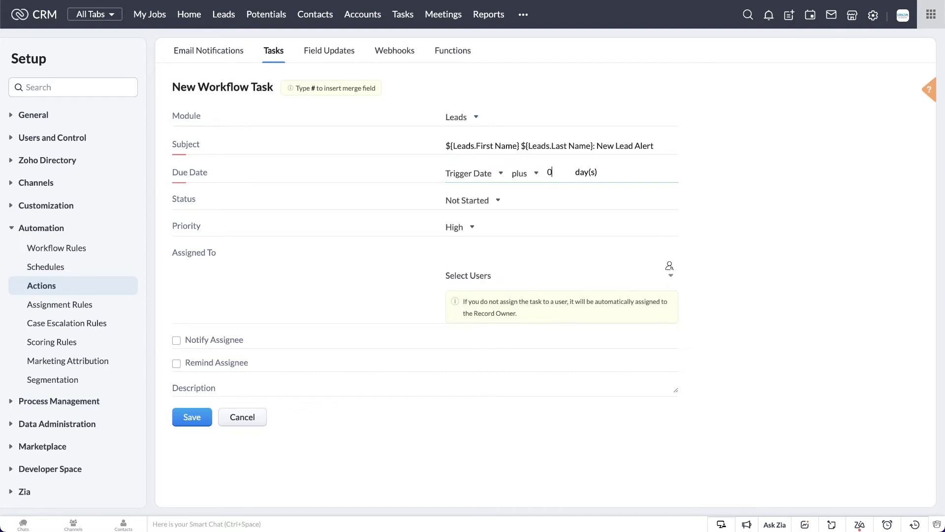
{"action": "left_click", "coordinate": [690, 196]}
Choose Not Started as the task's status and High as its priority.
{"action": "left_click", "coordinate": [495, 201]}
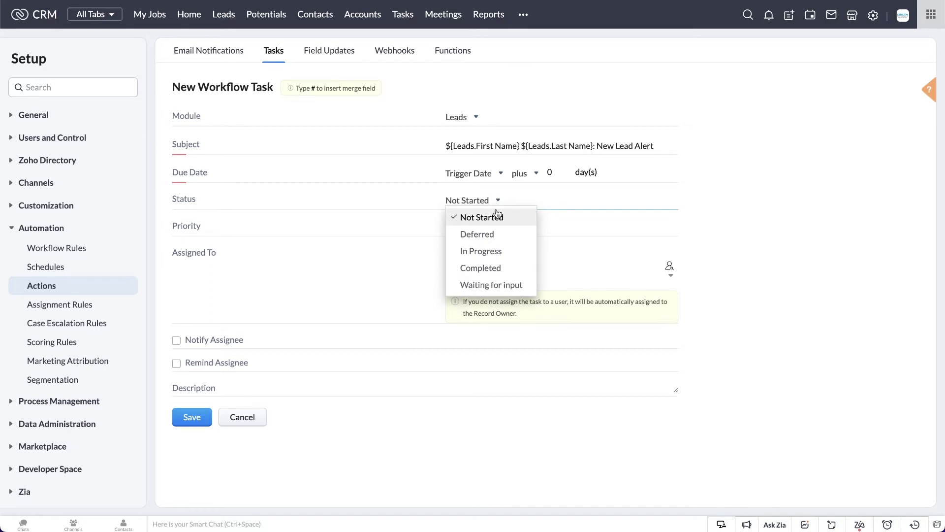
{"action": "left_click", "coordinate": [499, 215]}
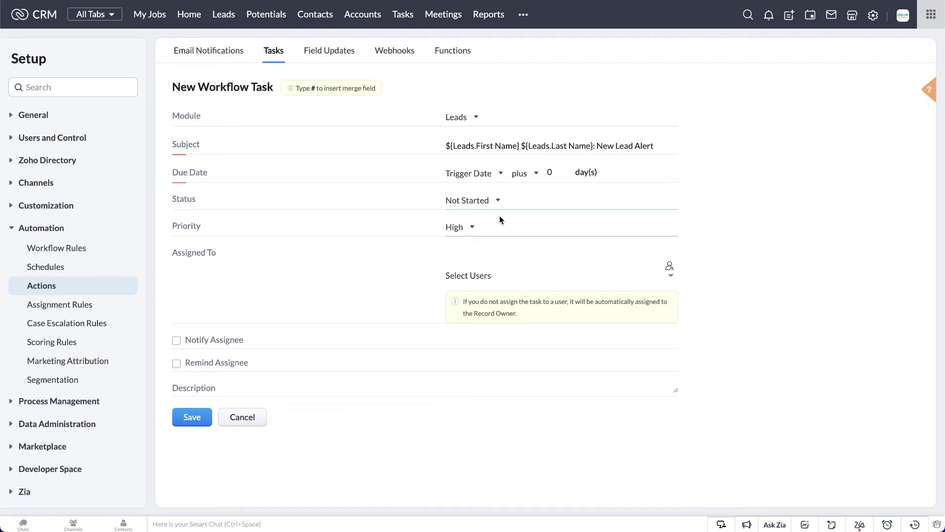
{"action": "left_click", "coordinate": [476, 230]}
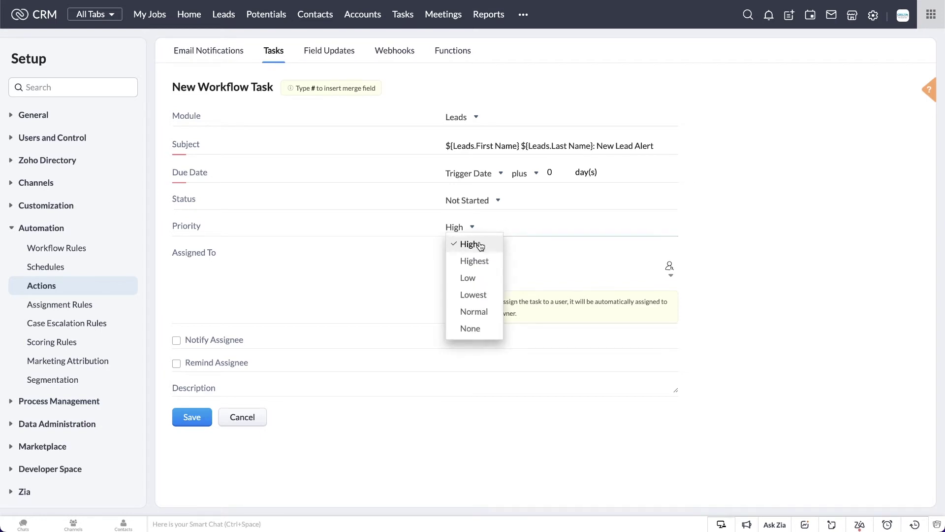
{"action": "left_click", "coordinate": [480, 245]}
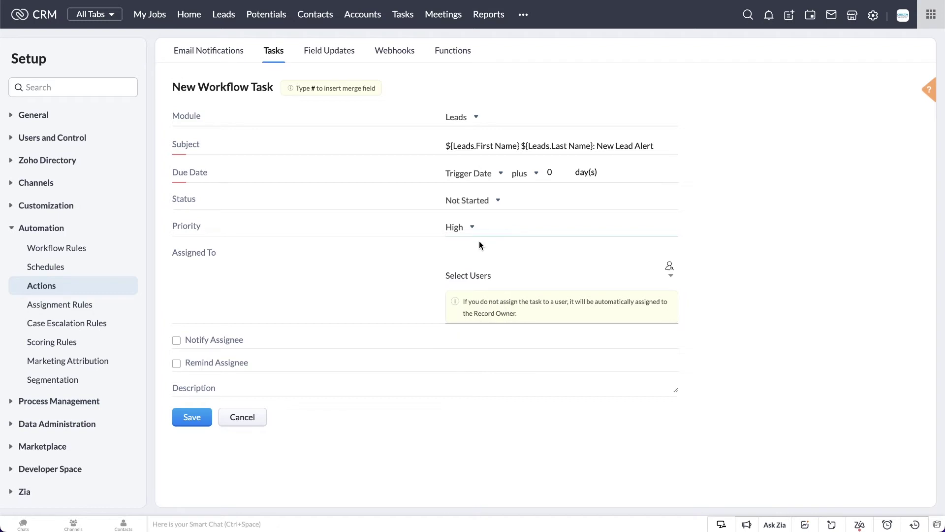
Assign the workflow task to the DDS Corporate Corporate user.
{"action": "left_click", "coordinate": [487, 280]}
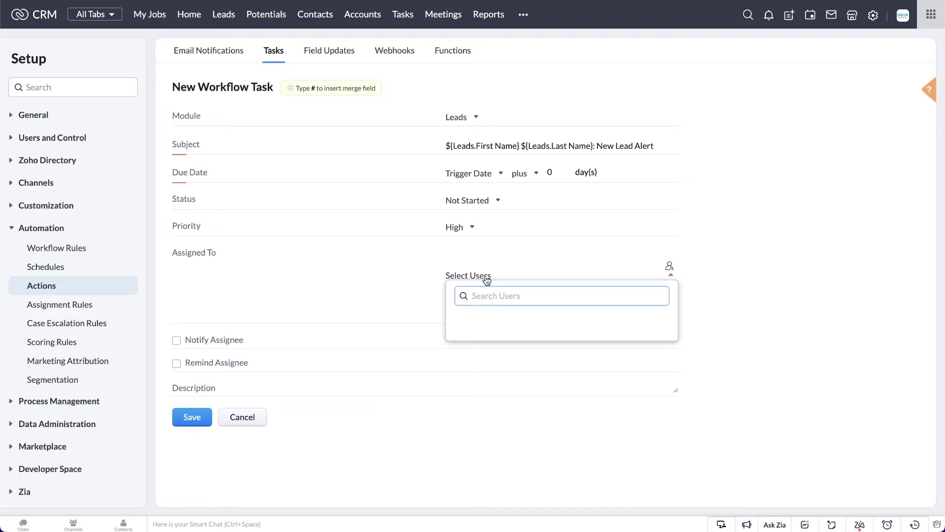
{"action": "type", "text": "D"}
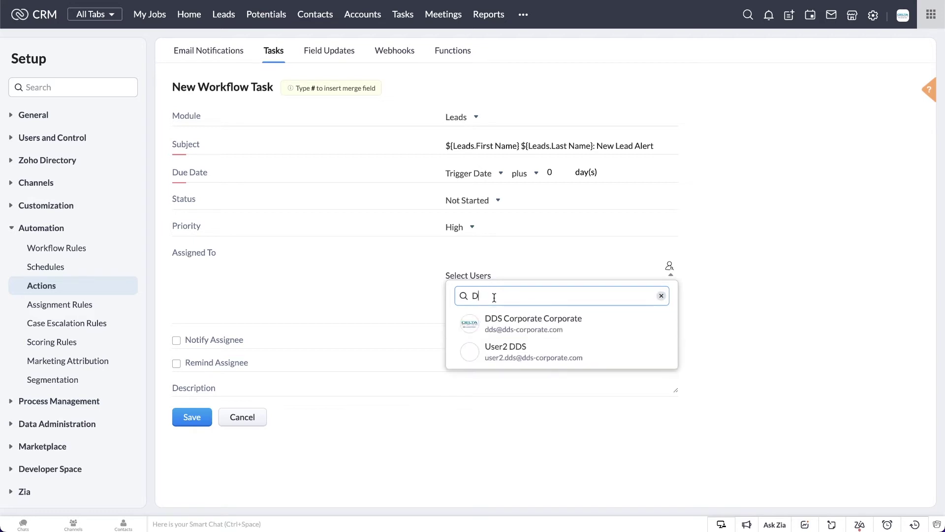
{"action": "left_click", "coordinate": [496, 315]}
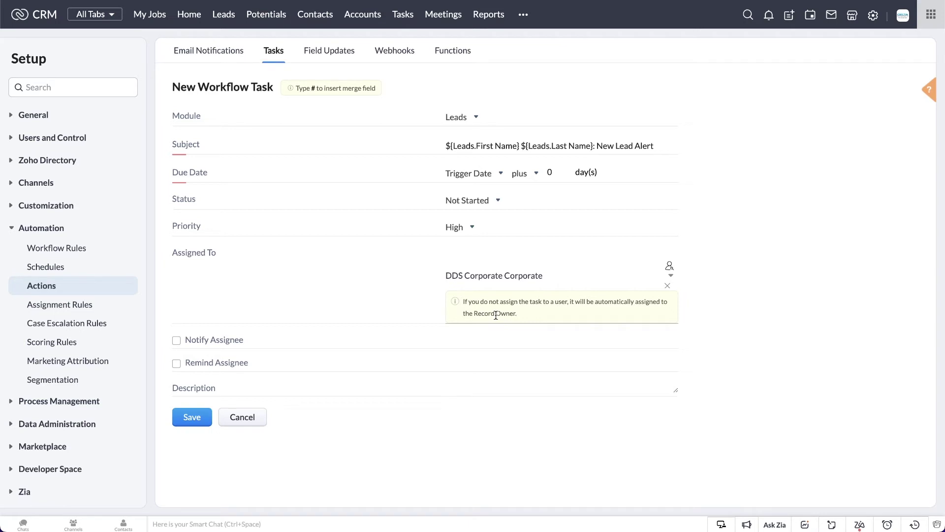
Enable assignee notification and an assignee reminder 1 day before the due date, and save the workflow task.
{"action": "left_click", "coordinate": [176, 341]}
{"action": "left_click", "coordinate": [177, 365]}
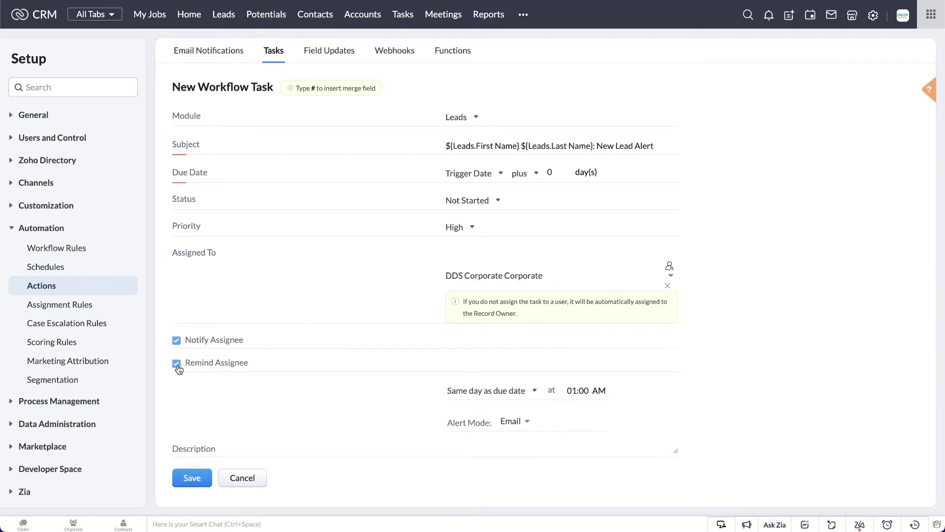
{"action": "left_click", "coordinate": [457, 391]}
{"action": "left_click", "coordinate": [518, 283]}
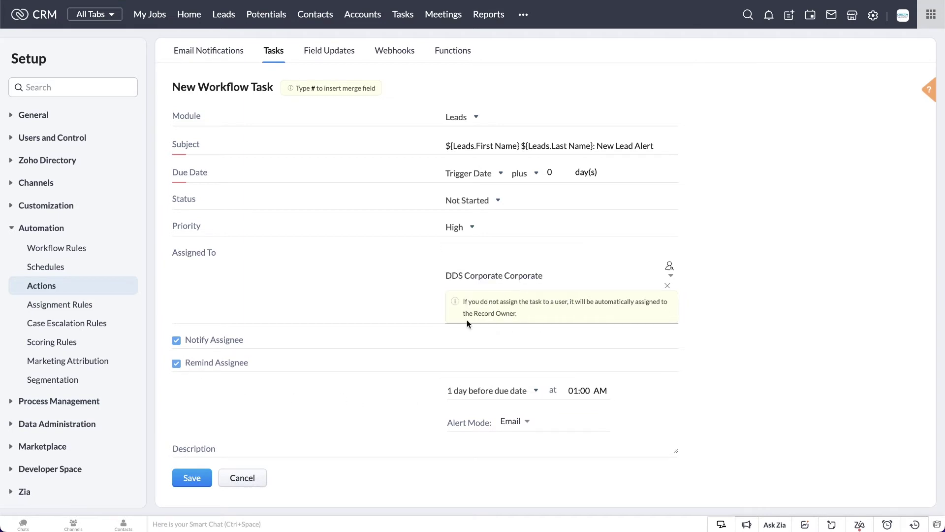
{"action": "left_click", "coordinate": [198, 482]}
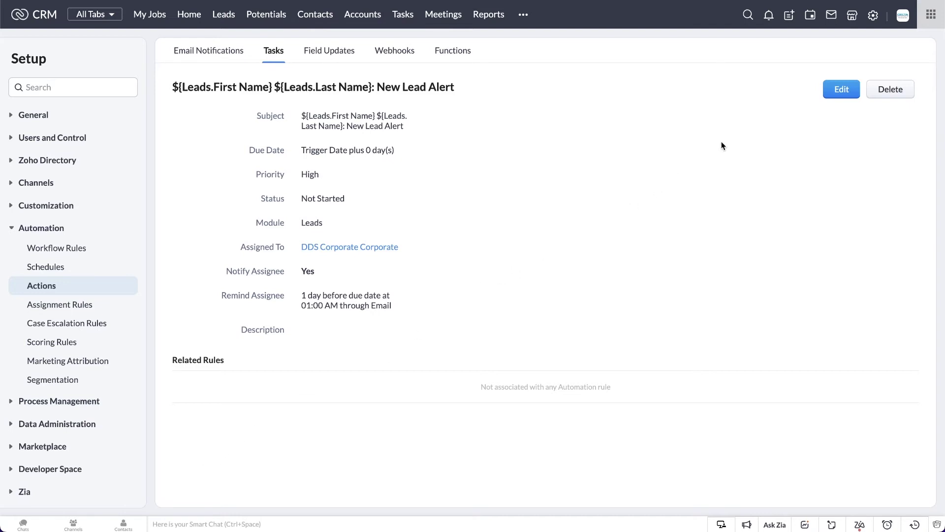
Start a new workflow rule for the Leads module and name it "Alert When New Lead Is Created".
{"action": "left_click", "coordinate": [874, 16]}
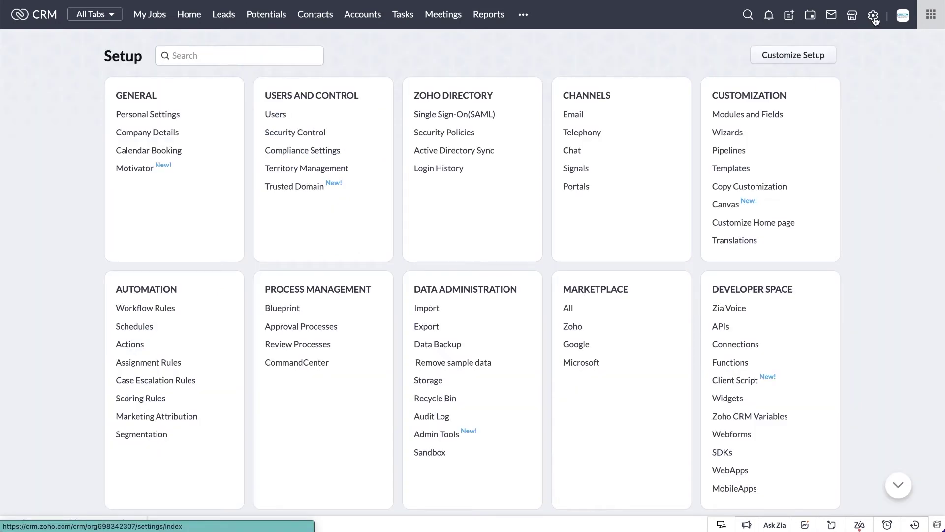
{"action": "left_click", "coordinate": [163, 308]}
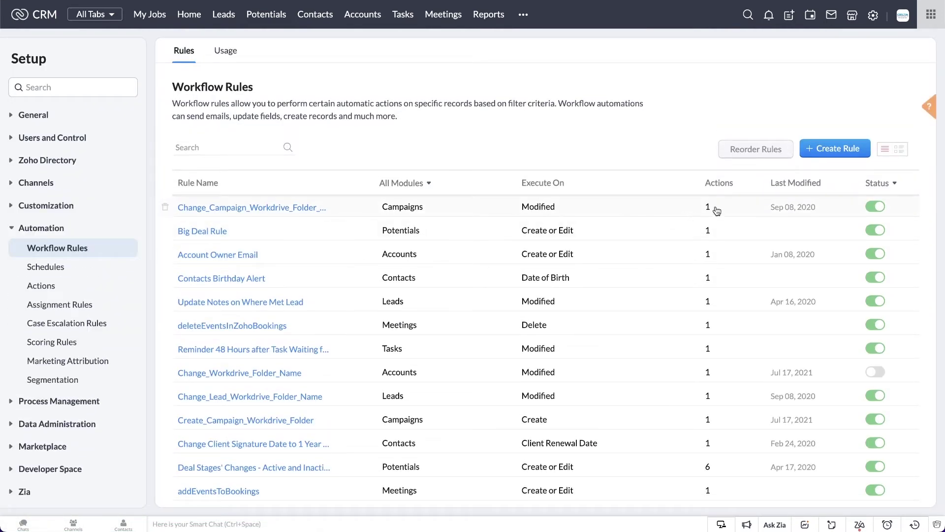
{"action": "left_click", "coordinate": [829, 154]}
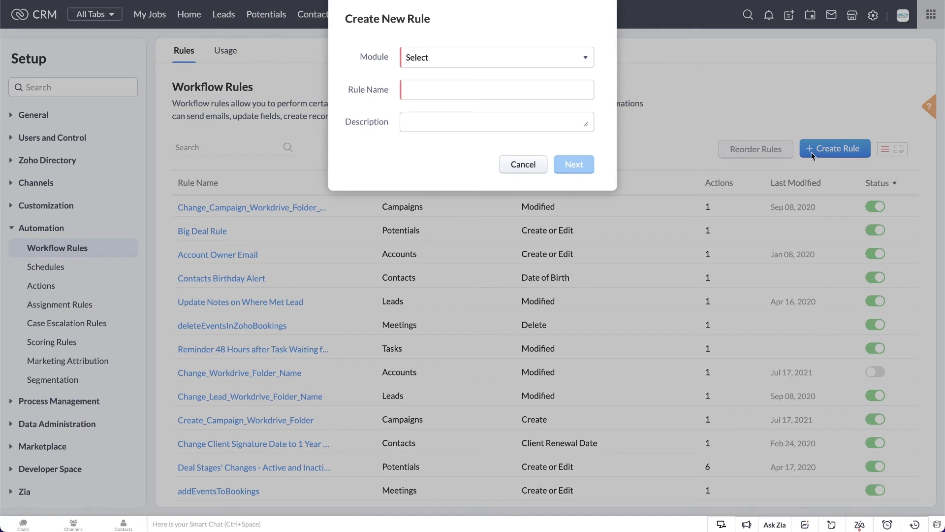
{"action": "left_click", "coordinate": [566, 63]}
{"action": "left_click", "coordinate": [469, 113]}
{"action": "left_click", "coordinate": [452, 93]}
{"action": "type", "text": "Alert W"}
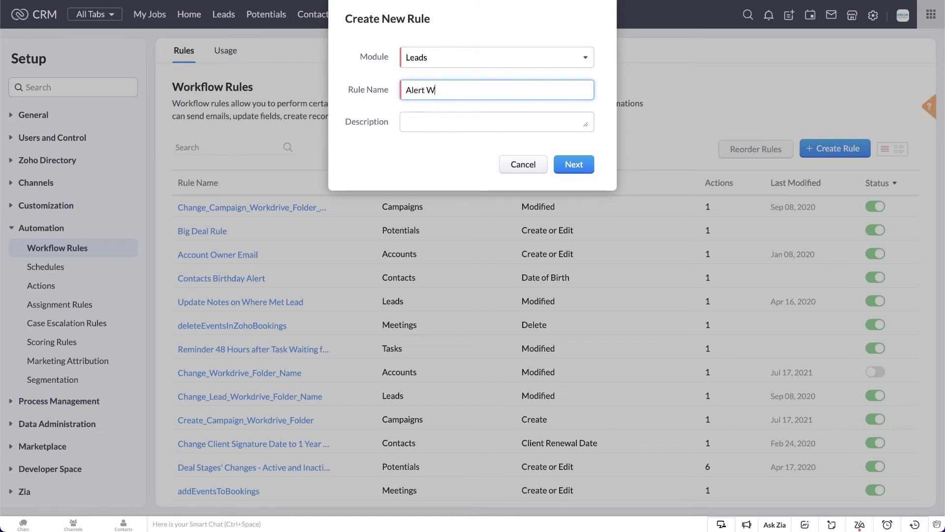
{"action": "type", "text": "hen New Lead Is Created"}
Copy the rule name into the description and proceed to the rule's execution settings.
{"action": "triple_click", "coordinate": [453, 93]}
{"action": "key", "text": "ctrl+c"}
{"action": "left_click", "coordinate": [453, 122]}
{"action": "key", "text": "ctrl+v"}
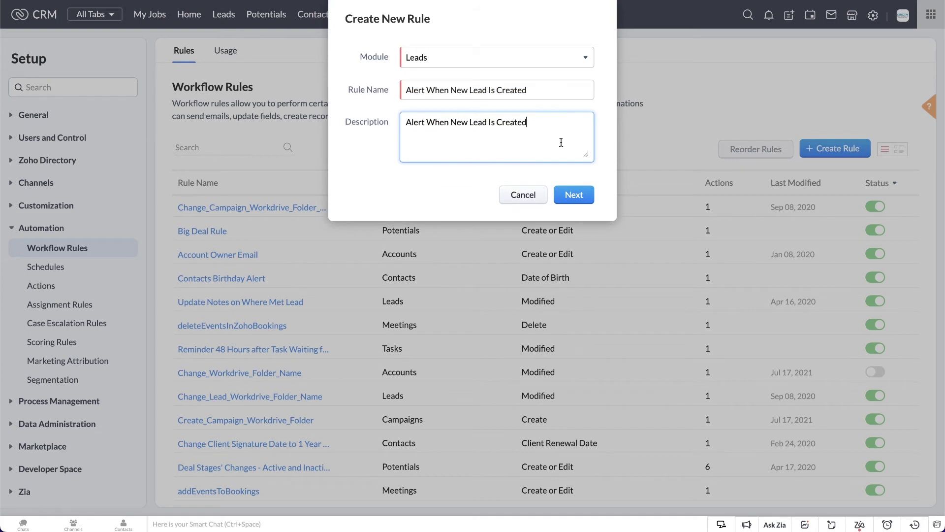
{"action": "left_click", "coordinate": [617, 157]}
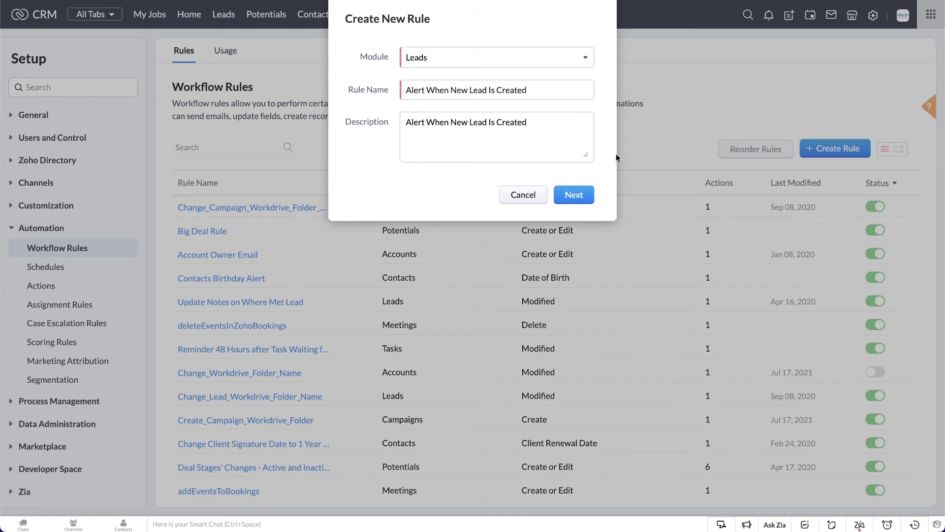
{"action": "left_click", "coordinate": [584, 195]}
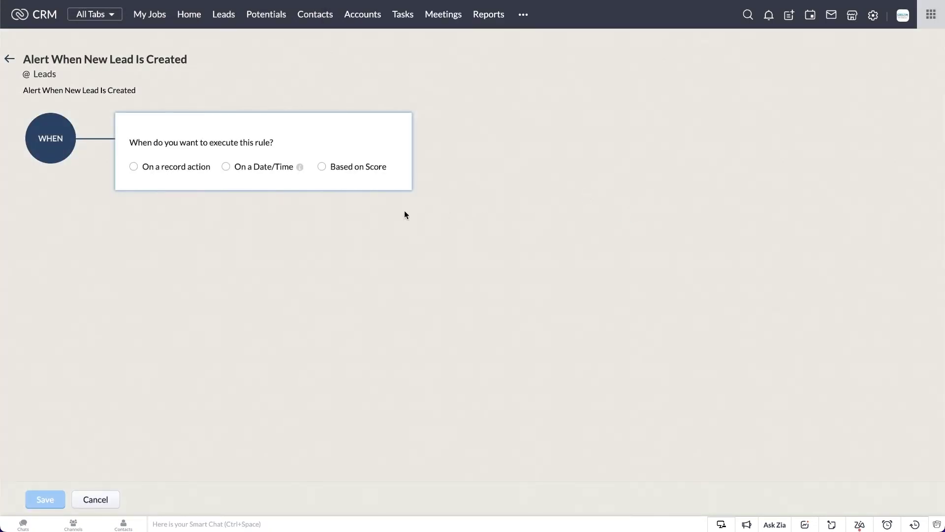
Examine the record action, date/time and score-based execution options for the rule, including the available date fields and scoring rules.
{"action": "left_click", "coordinate": [195, 170]}
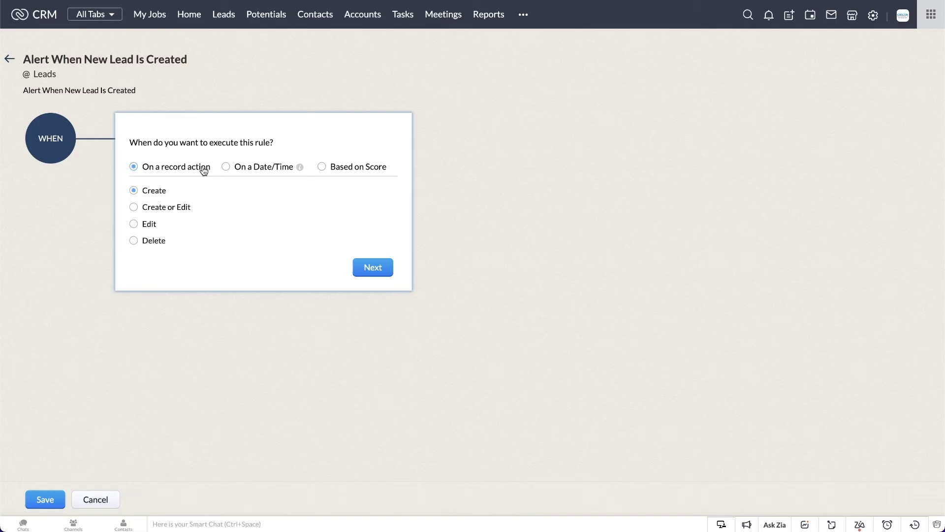
{"action": "left_click", "coordinate": [225, 168]}
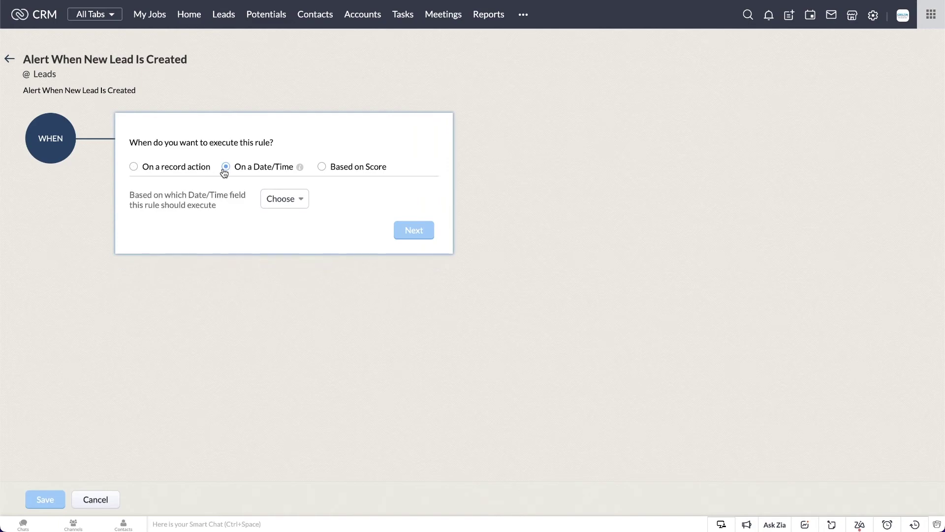
{"action": "left_click", "coordinate": [285, 199]}
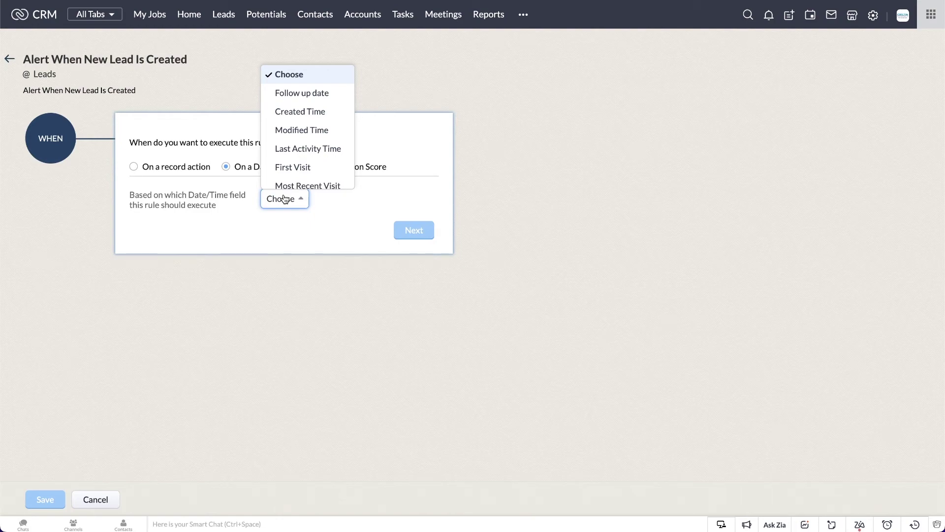
{"action": "left_click", "coordinate": [284, 199]}
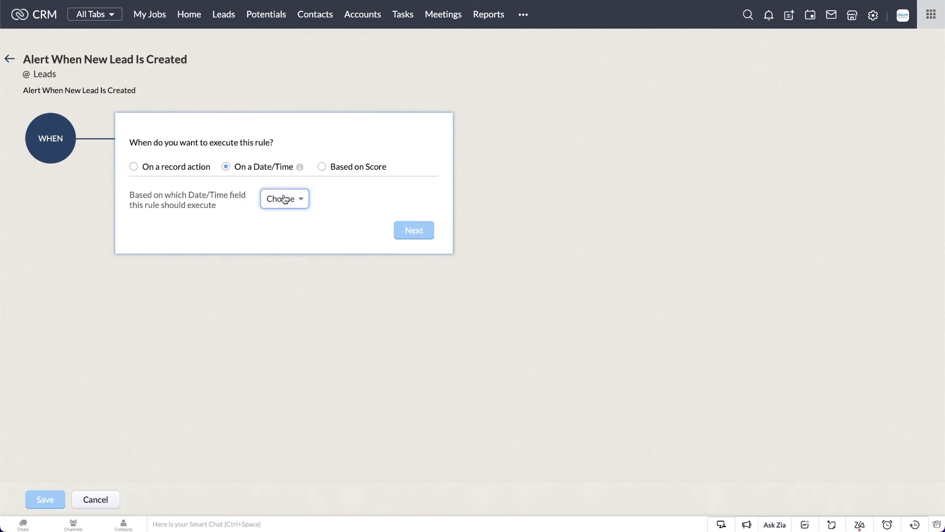
{"action": "left_click", "coordinate": [323, 168]}
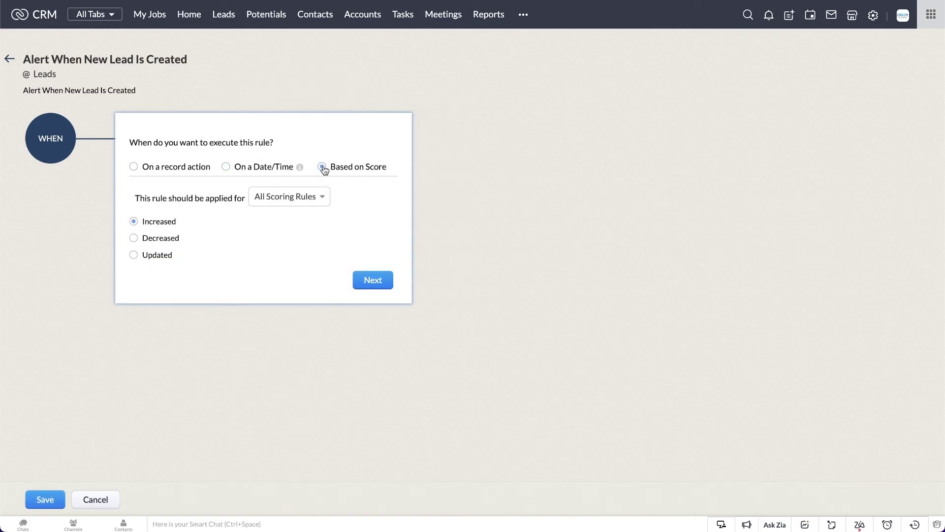
{"action": "left_click", "coordinate": [309, 192]}
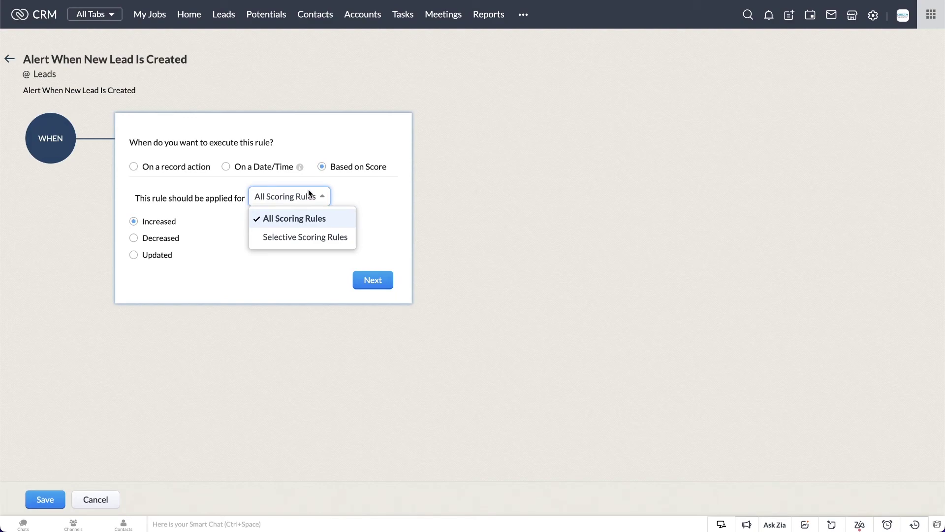
{"action": "left_click", "coordinate": [308, 193]}
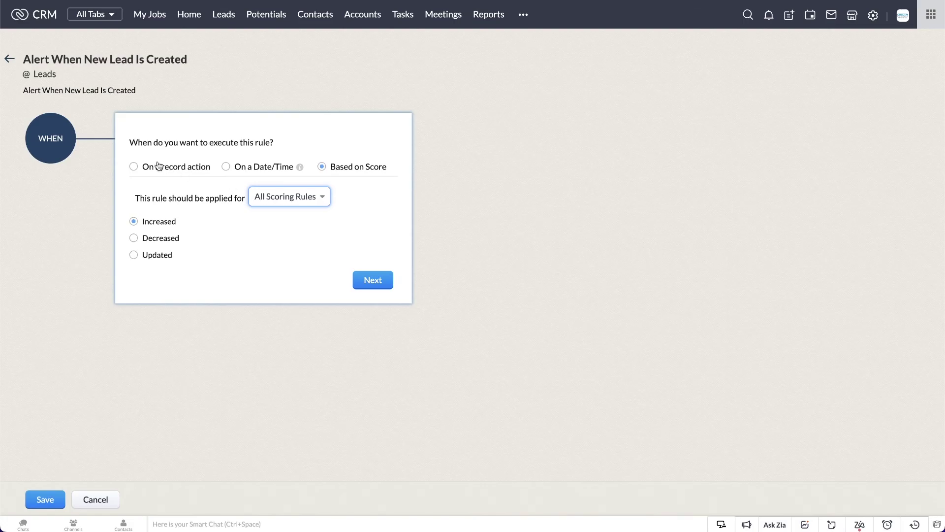
Set the rule to execute on a record action when a lead is created, and continue to its conditions.
{"action": "left_click", "coordinate": [133, 167]}
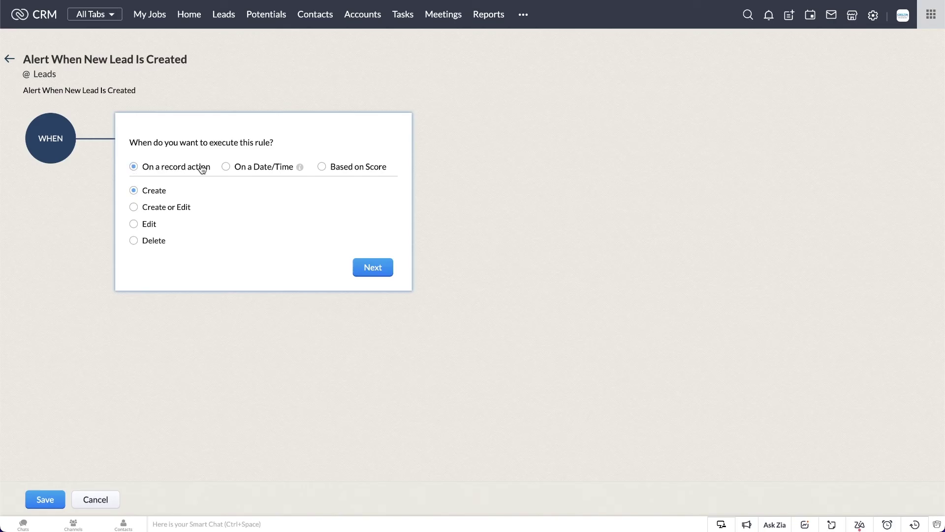
{"action": "left_click", "coordinate": [368, 265]}
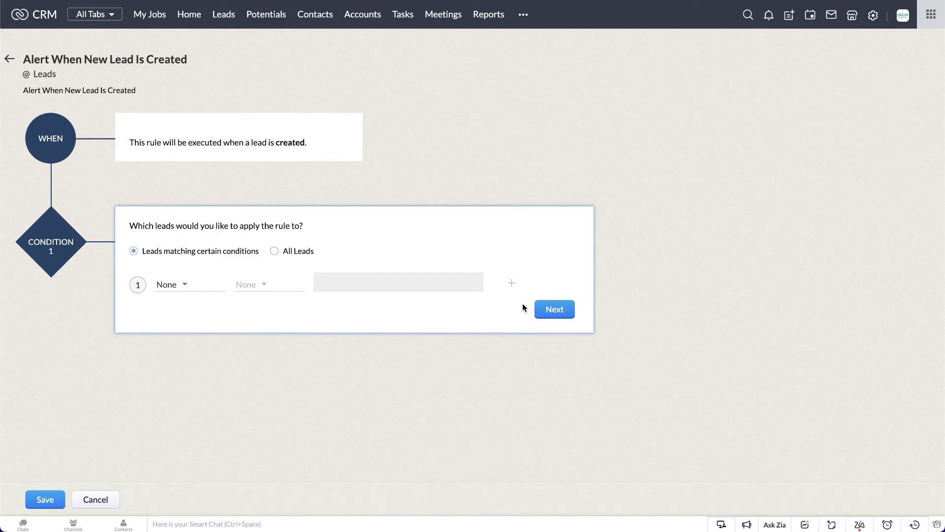
Set the rule's first condition so that Lead Source is Advertisement.
{"action": "left_click", "coordinate": [195, 285]}
{"action": "type", "text": "lead"}
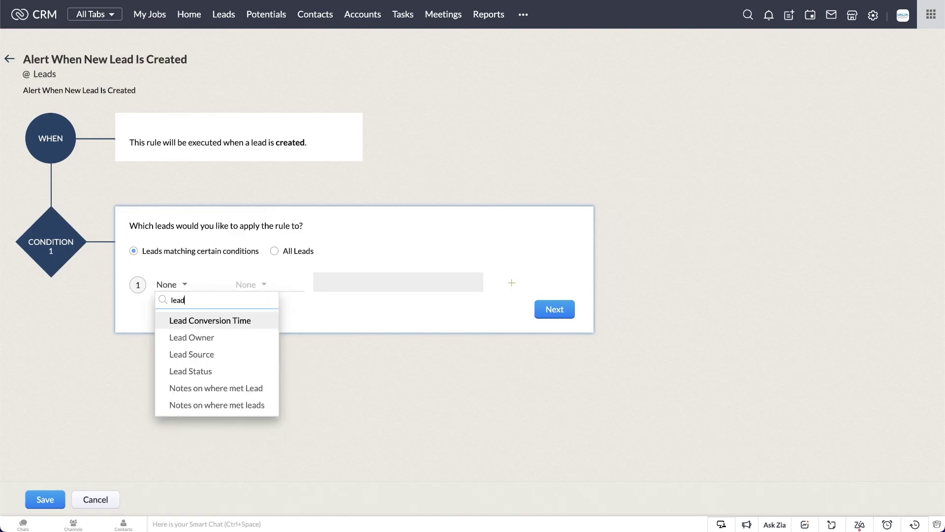
{"action": "left_click", "coordinate": [207, 352]}
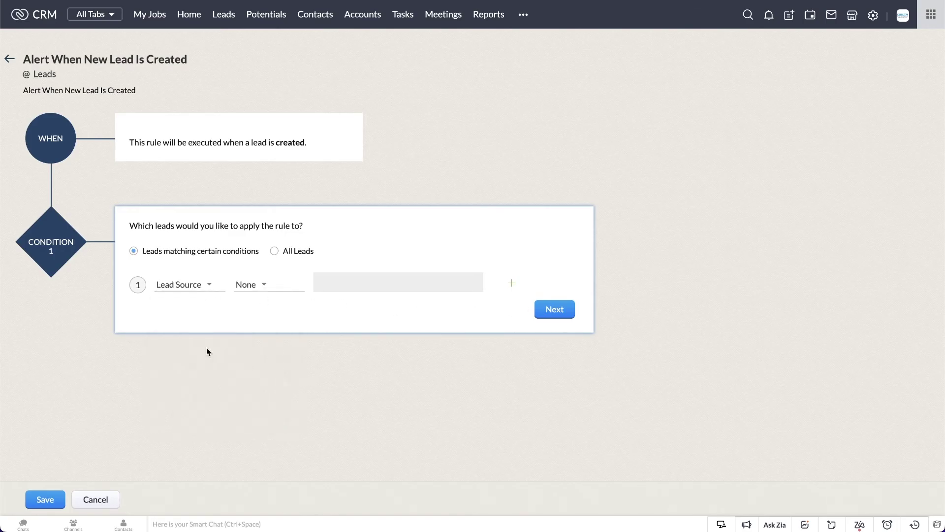
{"action": "left_click", "coordinate": [263, 292]}
{"action": "left_click", "coordinate": [263, 320]}
{"action": "left_click", "coordinate": [333, 284]}
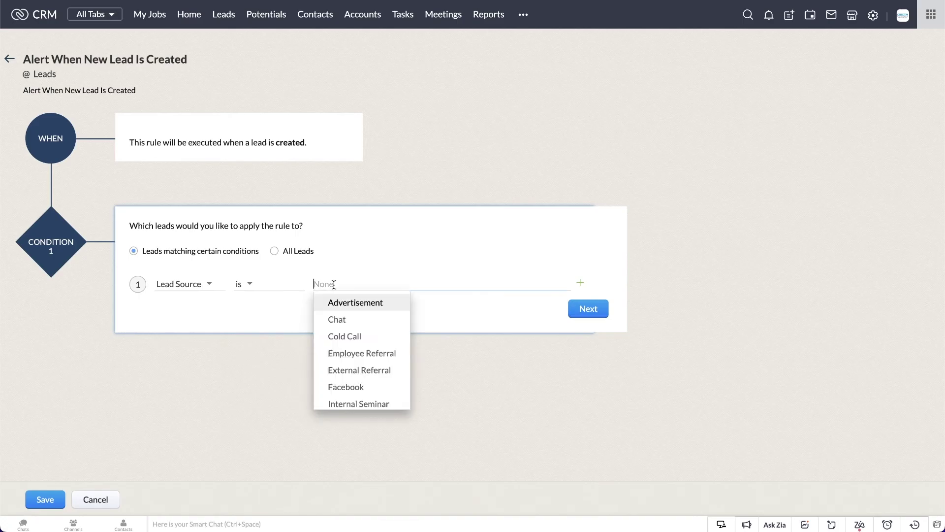
{"action": "left_click", "coordinate": [334, 302]}
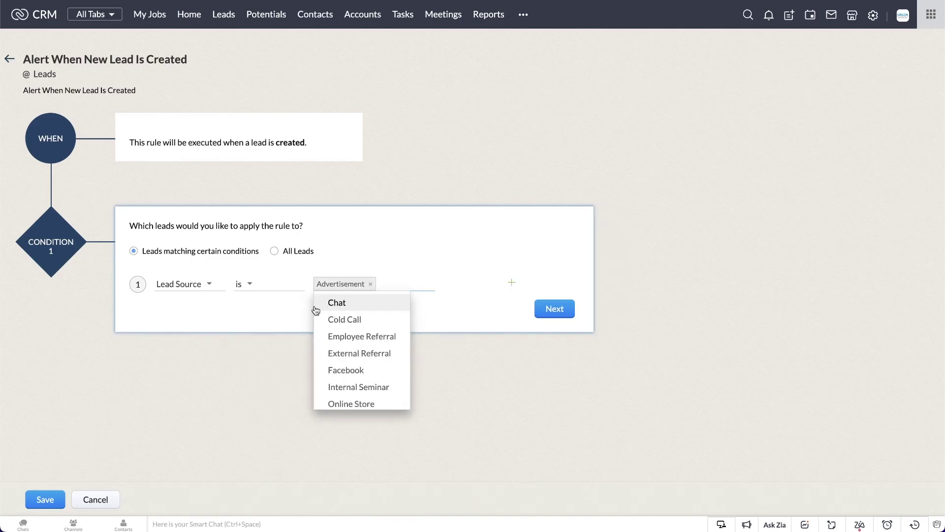
Confirm the Advertisement condition and associate the existing New Lead Alert task with the rule as an instant action.
{"action": "left_click", "coordinate": [298, 320]}
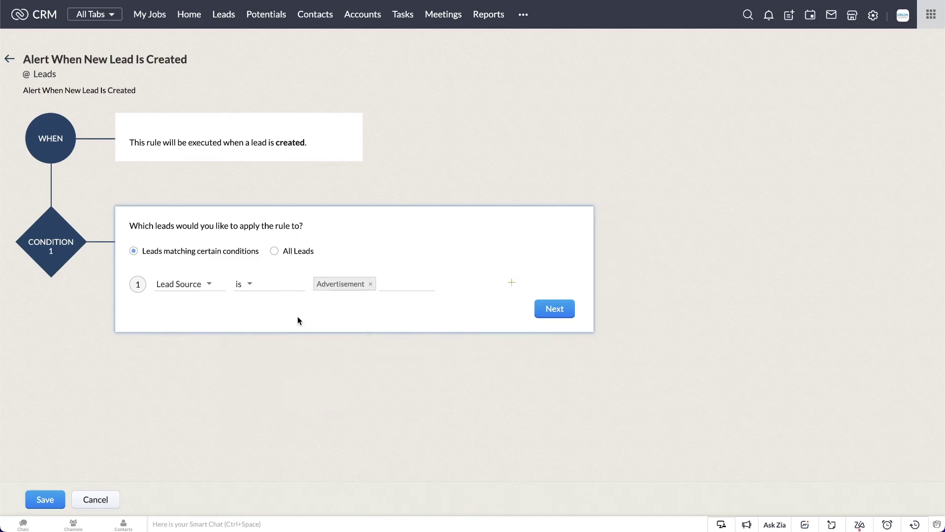
{"action": "left_click", "coordinate": [549, 314]}
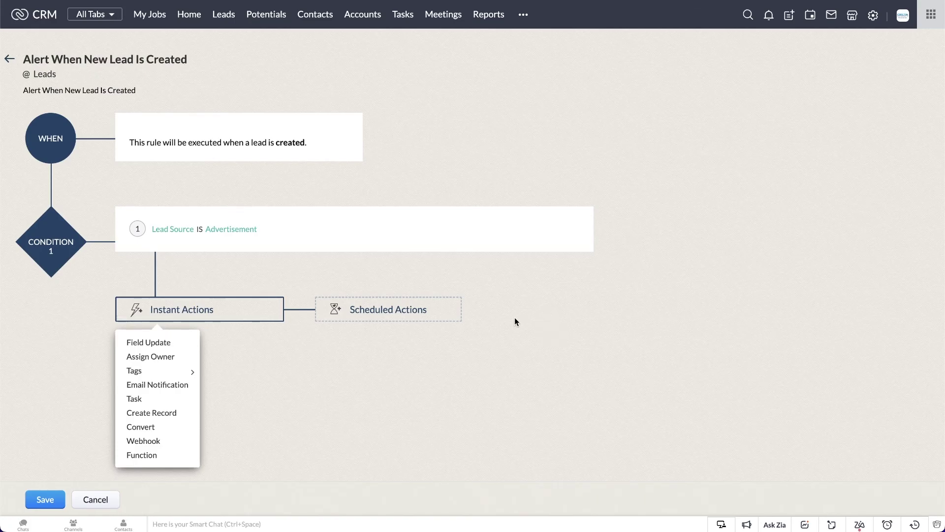
{"action": "left_click", "coordinate": [164, 397]}
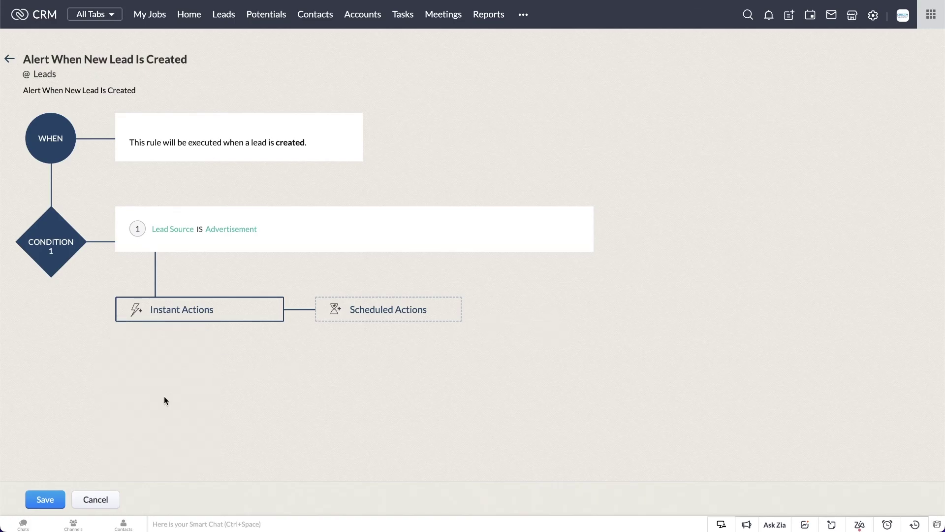
{"action": "scroll", "coordinate": [270, 182], "scroll_direction": "down", "scroll_amount": 2}
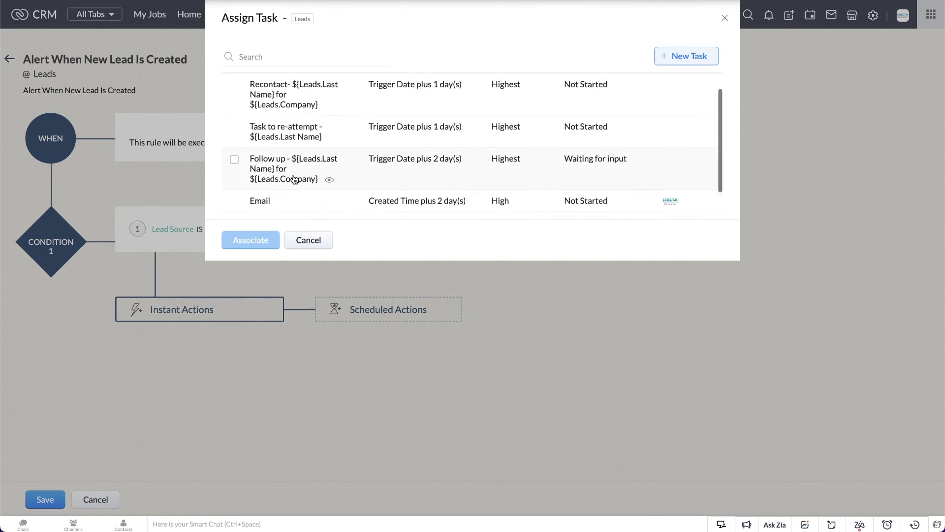
{"action": "left_click", "coordinate": [285, 191]}
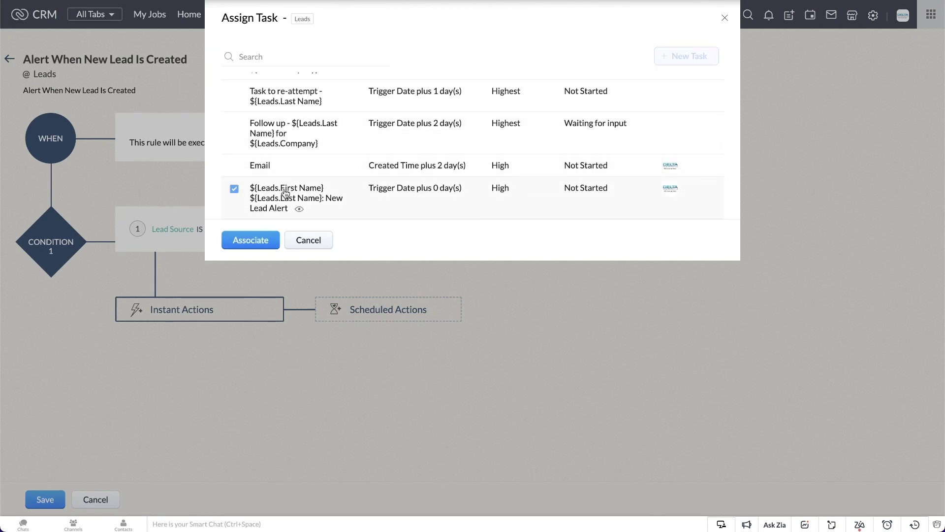
{"action": "left_click", "coordinate": [267, 240]}
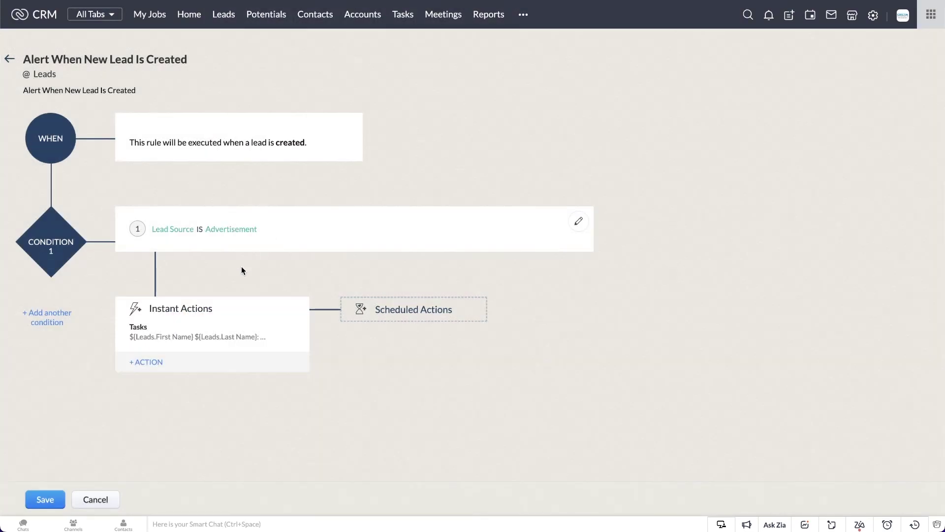
Check which further instant actions can be added to the condition, and save the workflow rule.
{"action": "left_click", "coordinate": [153, 370]}
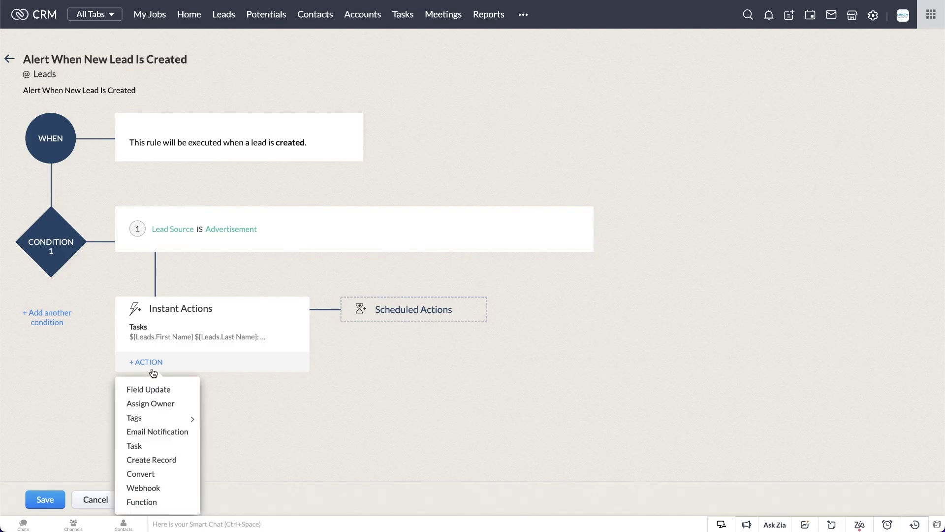
{"action": "left_click", "coordinate": [247, 383]}
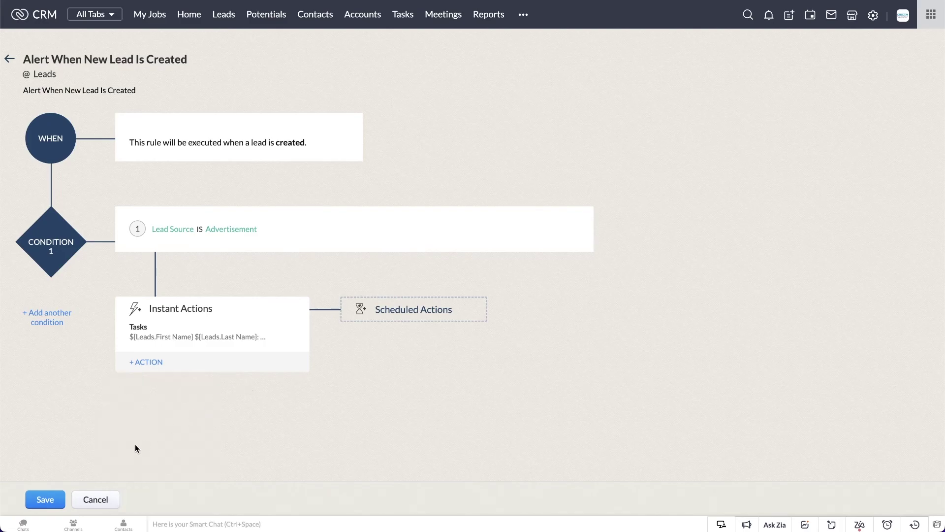
{"action": "left_click", "coordinate": [50, 496]}
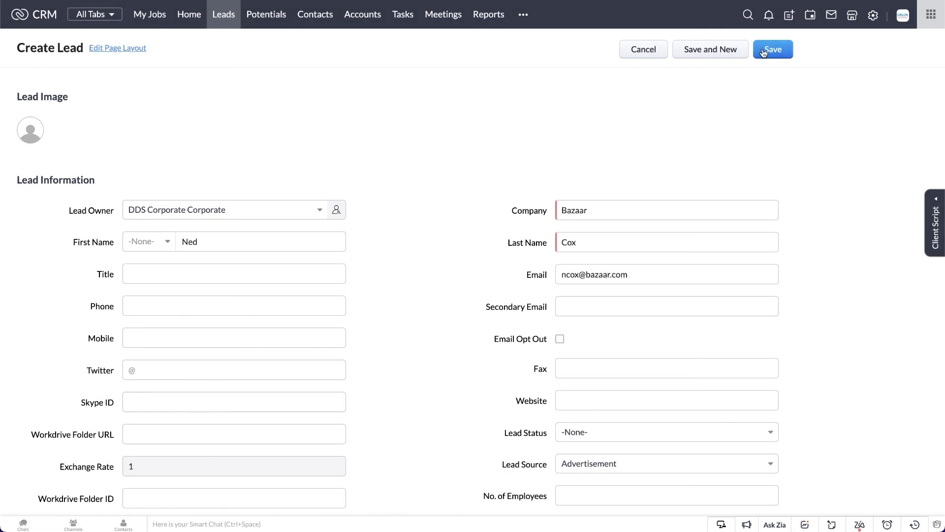
Save the new lead for the company Bazaar and open its New Lead Alert task.
{"action": "left_click", "coordinate": [761, 51]}
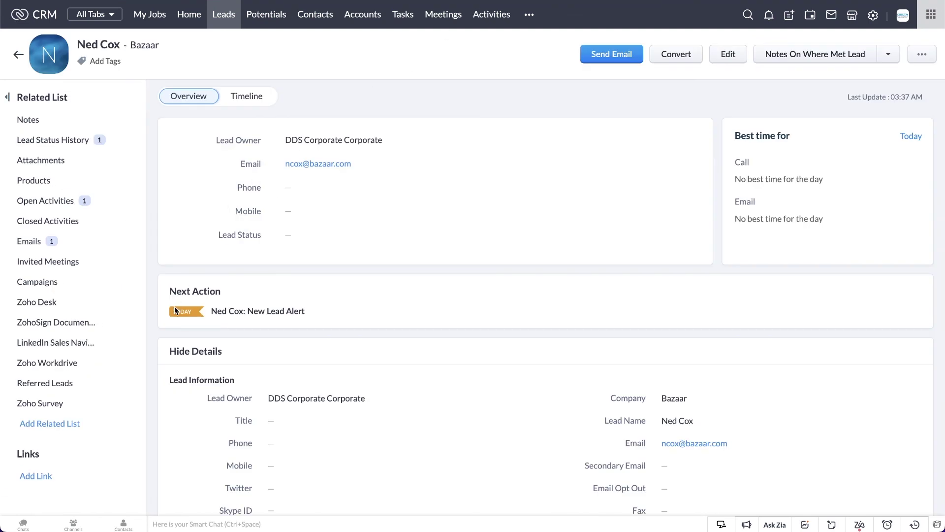
{"action": "left_click", "coordinate": [228, 311]}
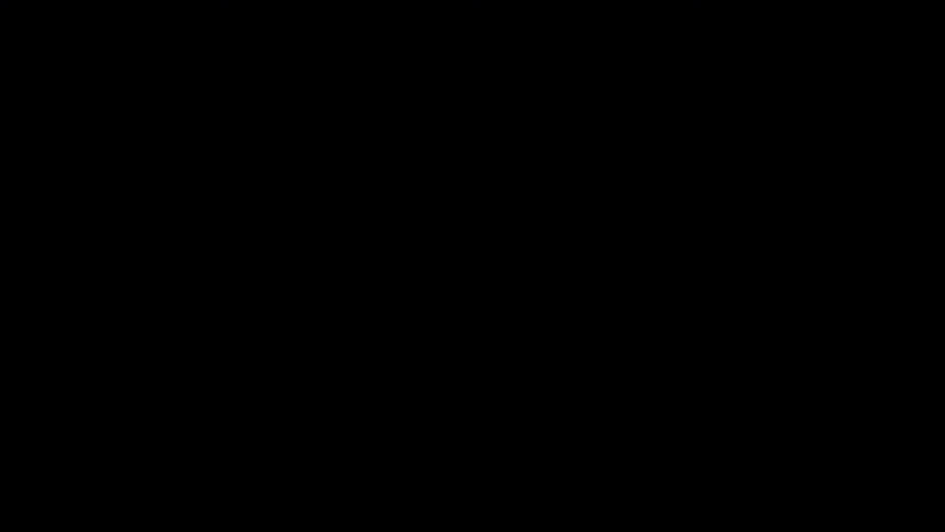